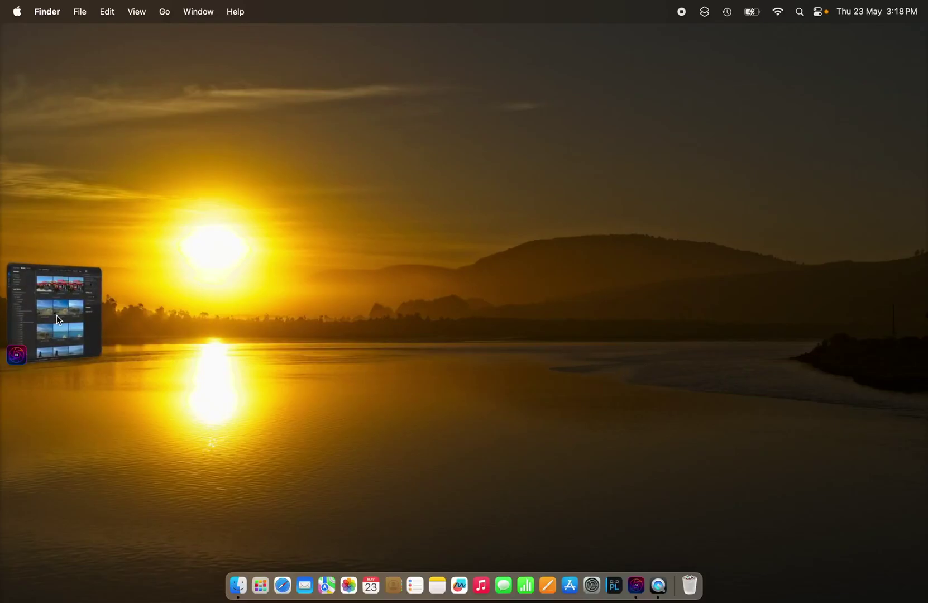
Bring ON1 Photo RAW's Browse window with the 2019 christchurch photos forward and scroll through them
left_click(58, 320)
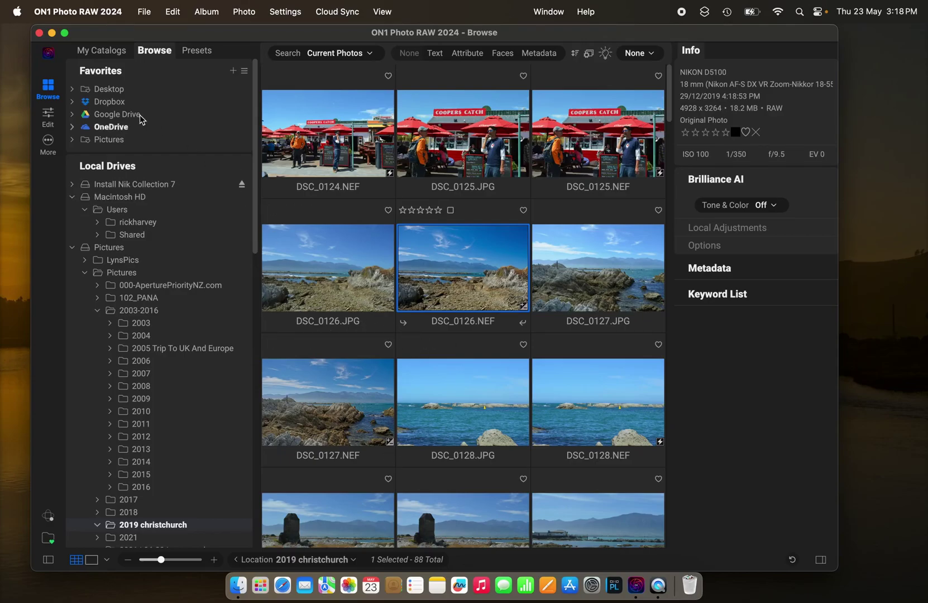
scroll(111, 89, "down", 1)
Open the default PhotoshopPlugins folder in Finder from ON1's Plug-ins preferences
left_click(84, 13)
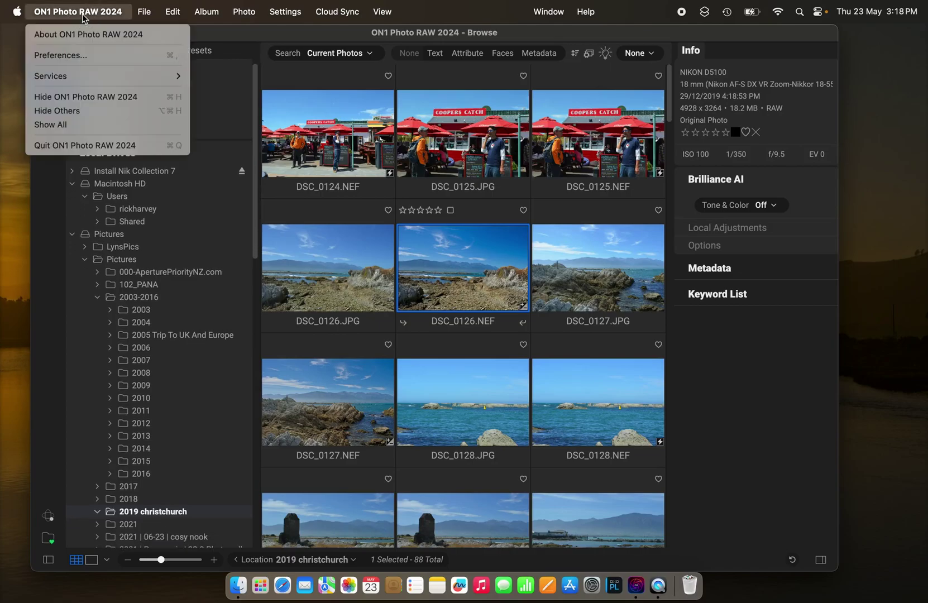
left_click(70, 56)
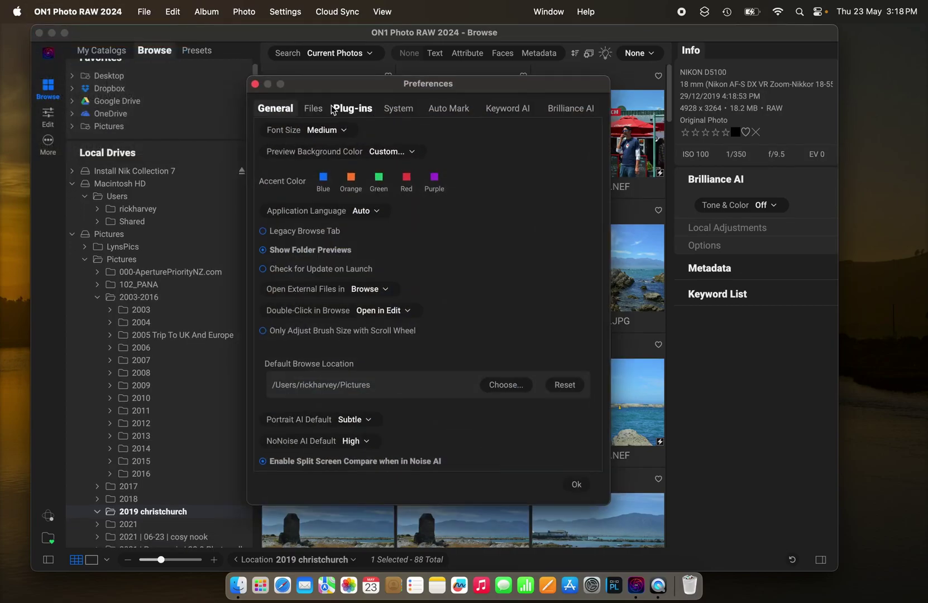
left_click(350, 109)
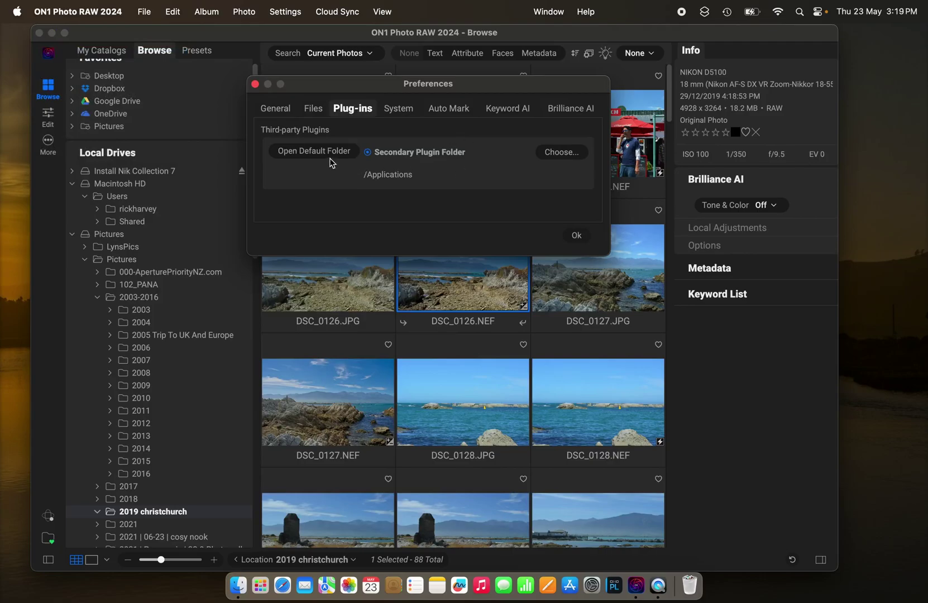
left_click(315, 154)
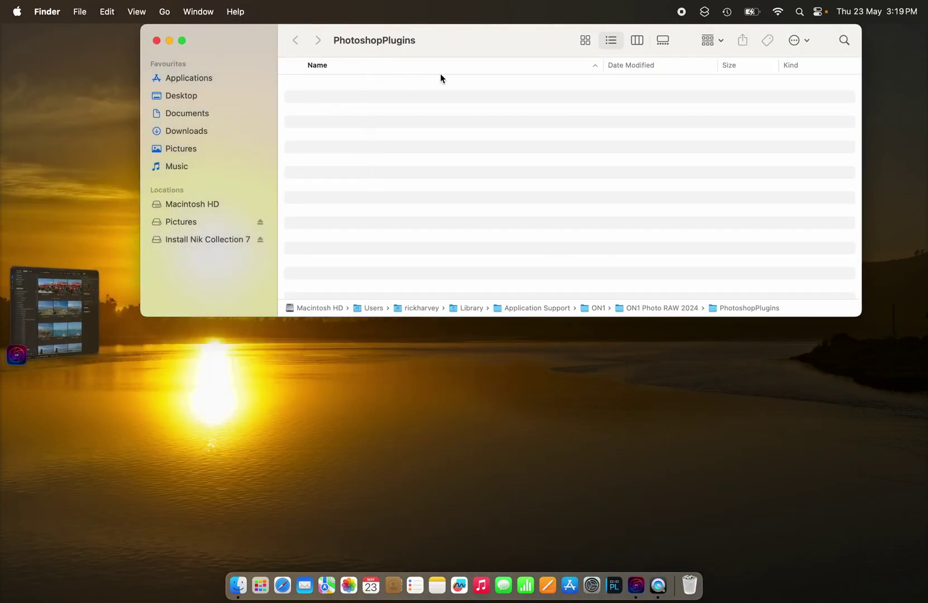
Close the PhotoshopPlugins window and browse Finder to Library/Application Support/ON1/ON1 Photo RAW 2024
left_click(156, 40)
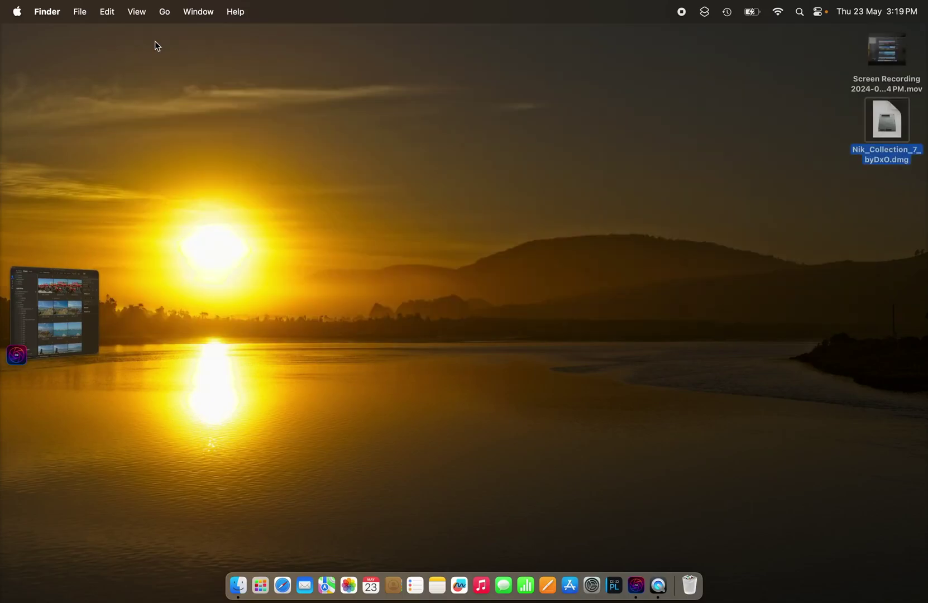
left_click(239, 582)
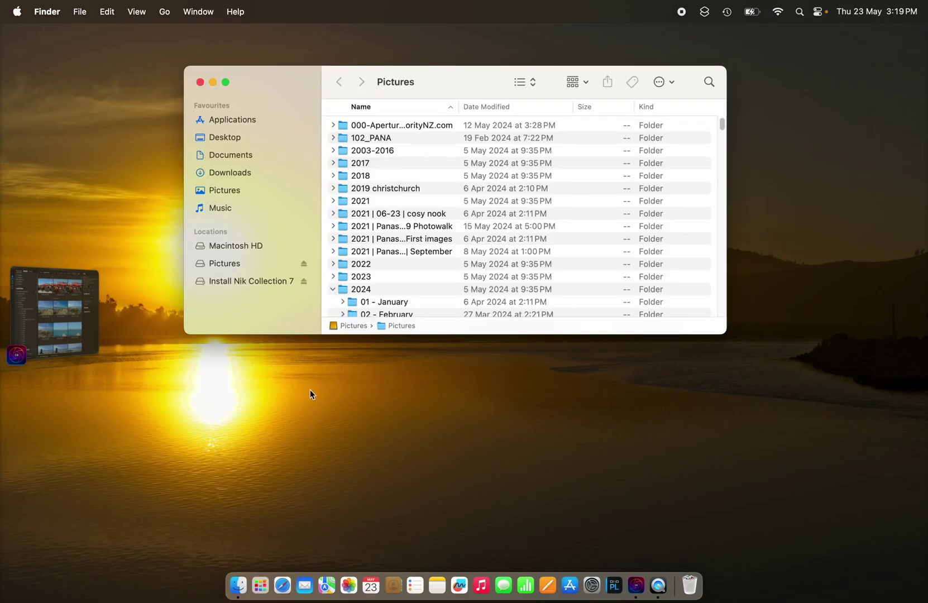
left_click(237, 246)
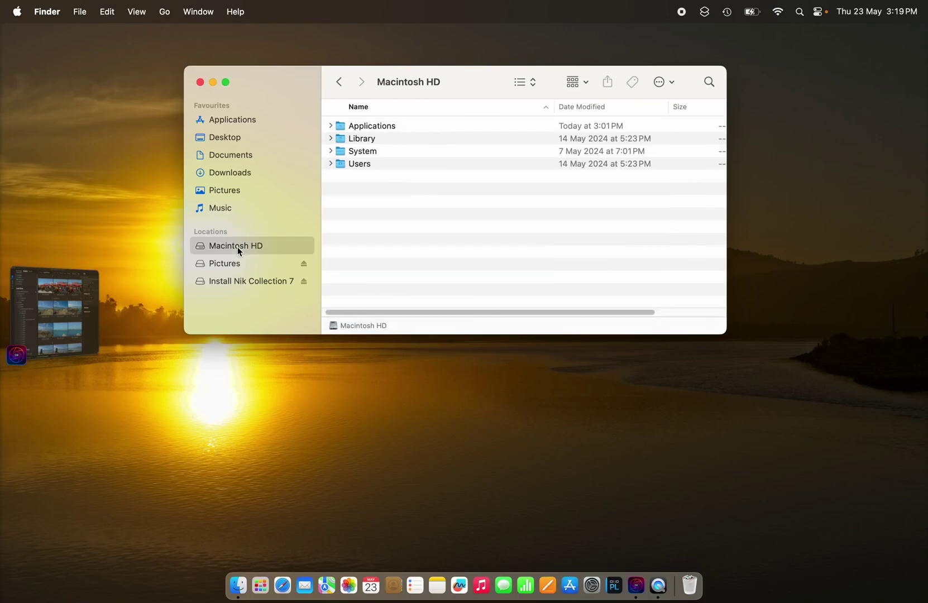
left_click(330, 138)
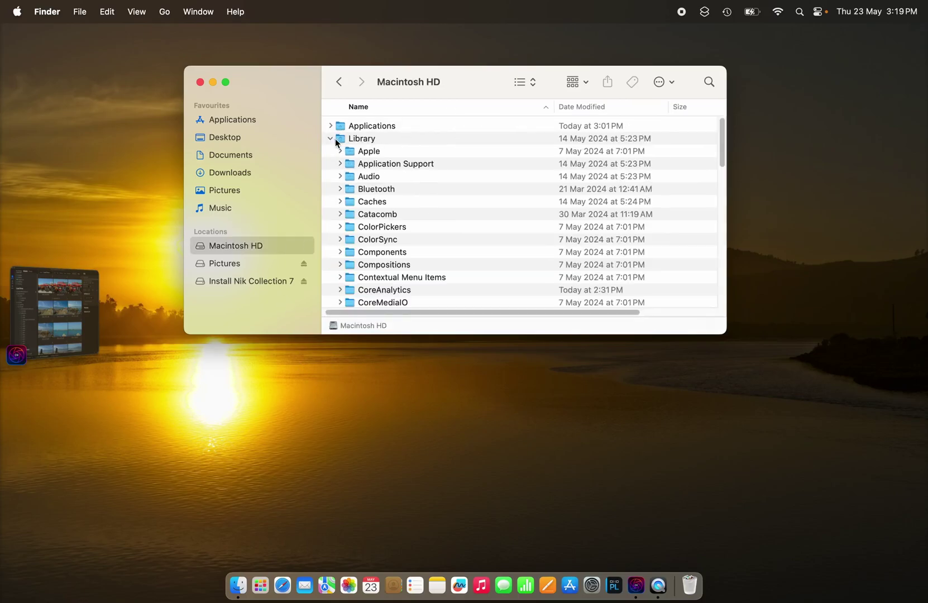
left_click(340, 163)
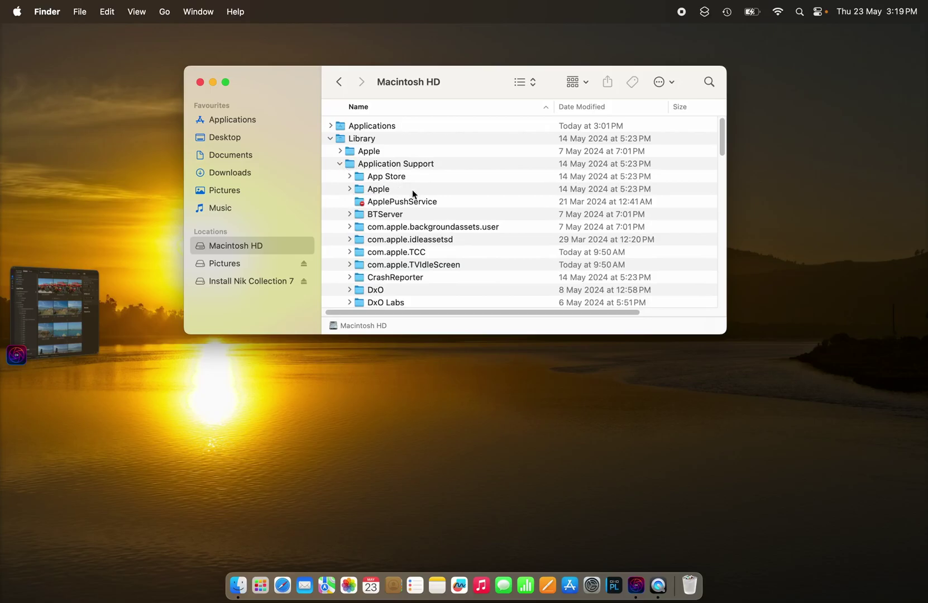
scroll(412, 190, "down", 5)
scroll(412, 194, "down", 3)
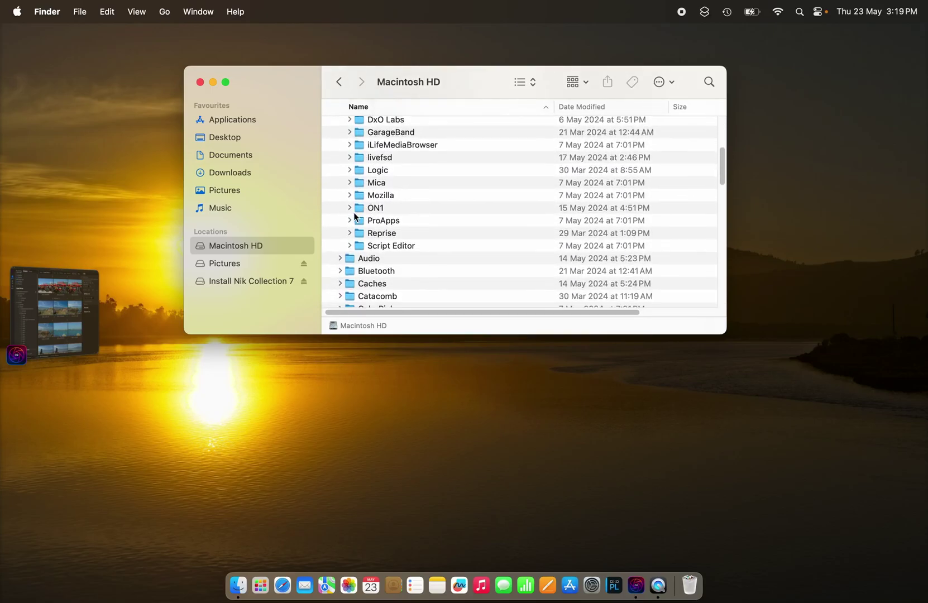
left_click(360, 211)
double_click(361, 211)
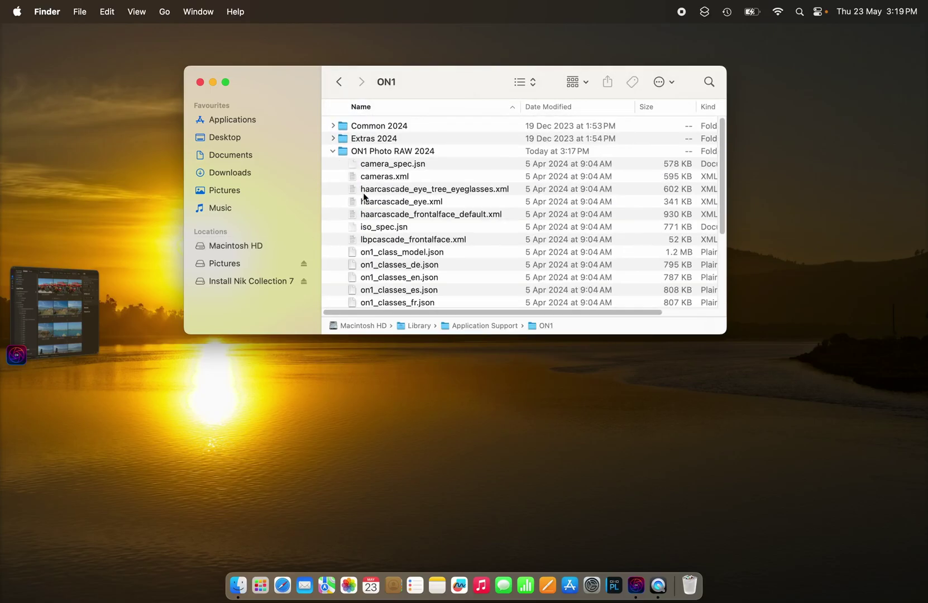
double_click(346, 152)
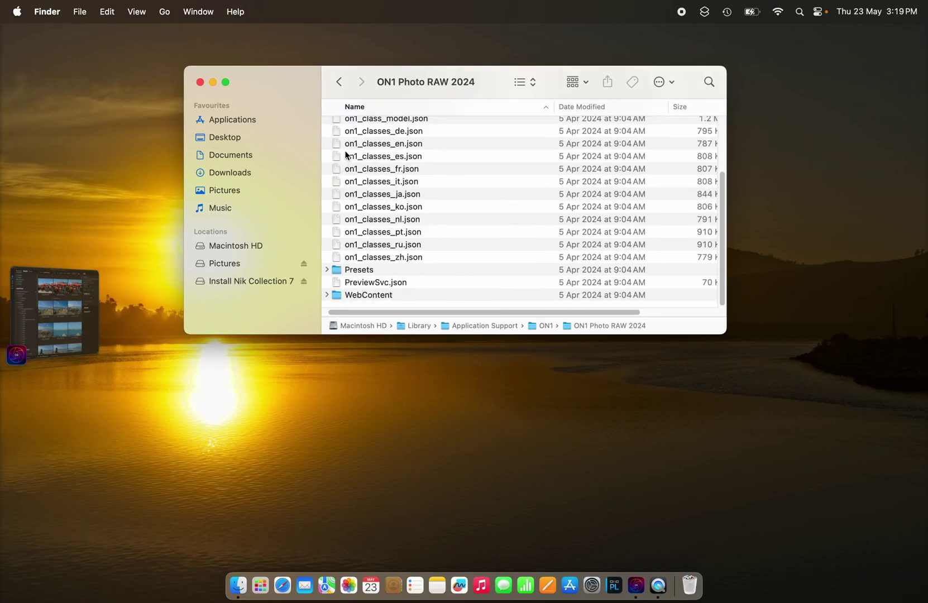
Create a new folder named Plugins there, then close the Finder window
left_click(80, 12)
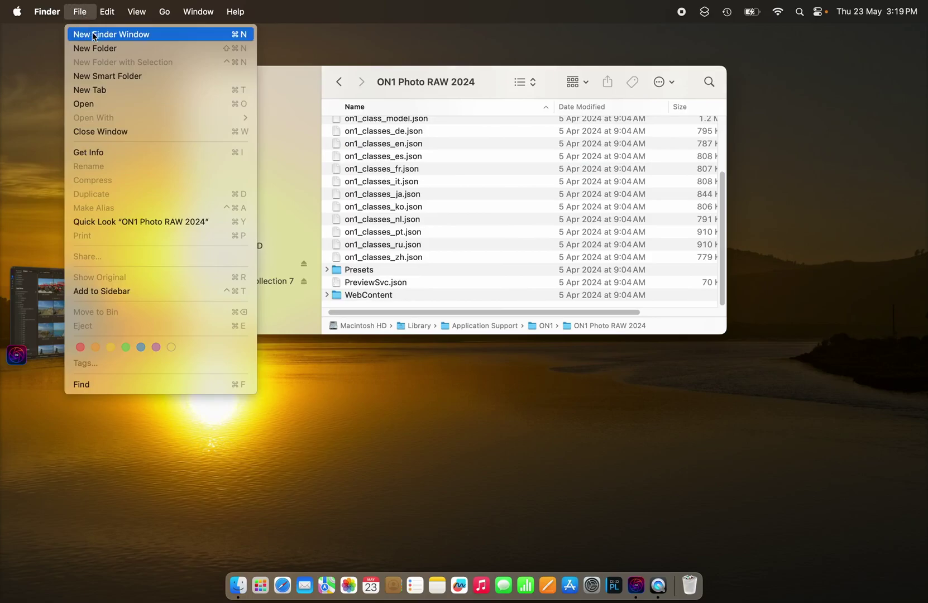
left_click(95, 46)
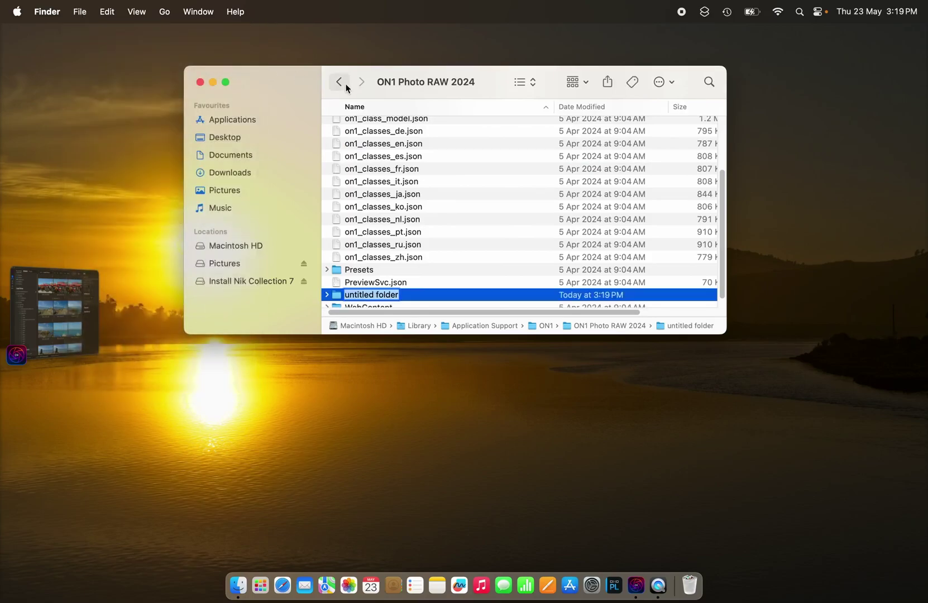
type("Plugins")
key("Return")
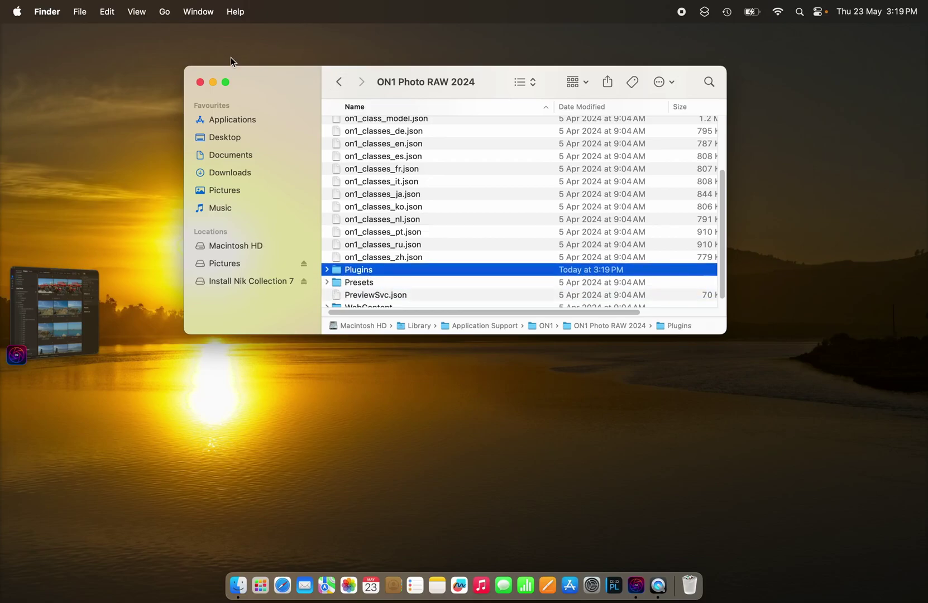
left_click(203, 83)
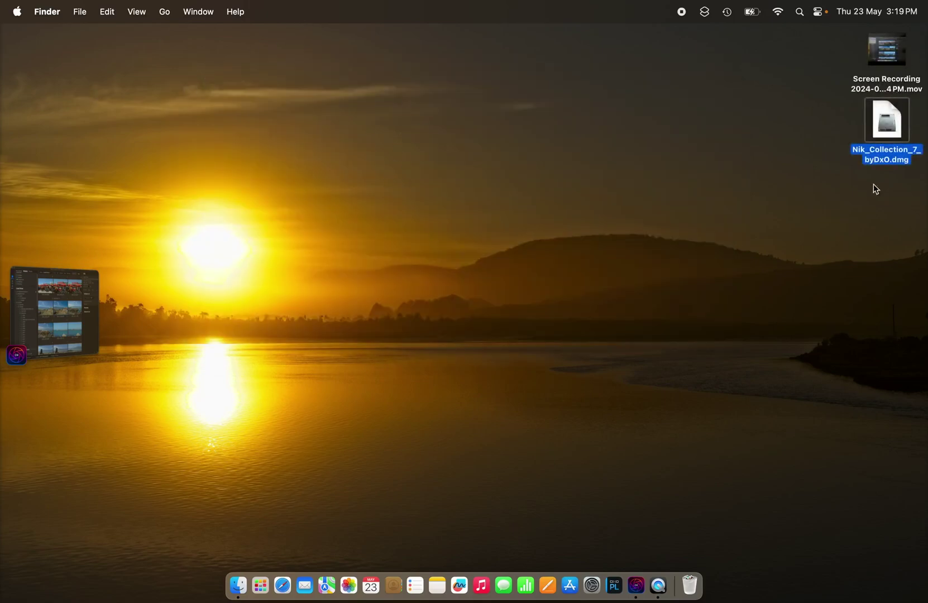
Launch the Nik Collection 7 installer from its disk image, accept the terms and keep the default location
double_click(884, 126)
double_click(343, 357)
left_click(548, 329)
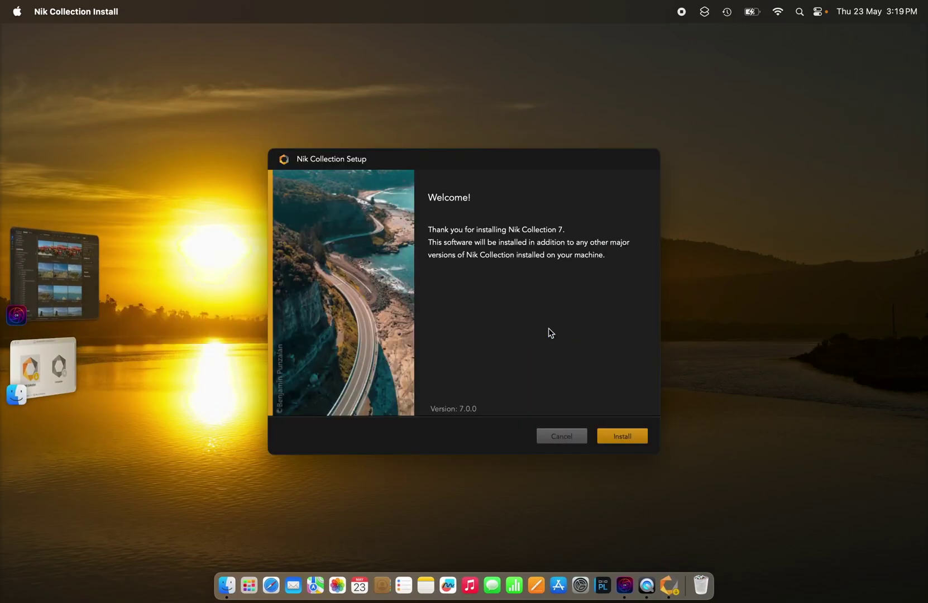
left_click(620, 435)
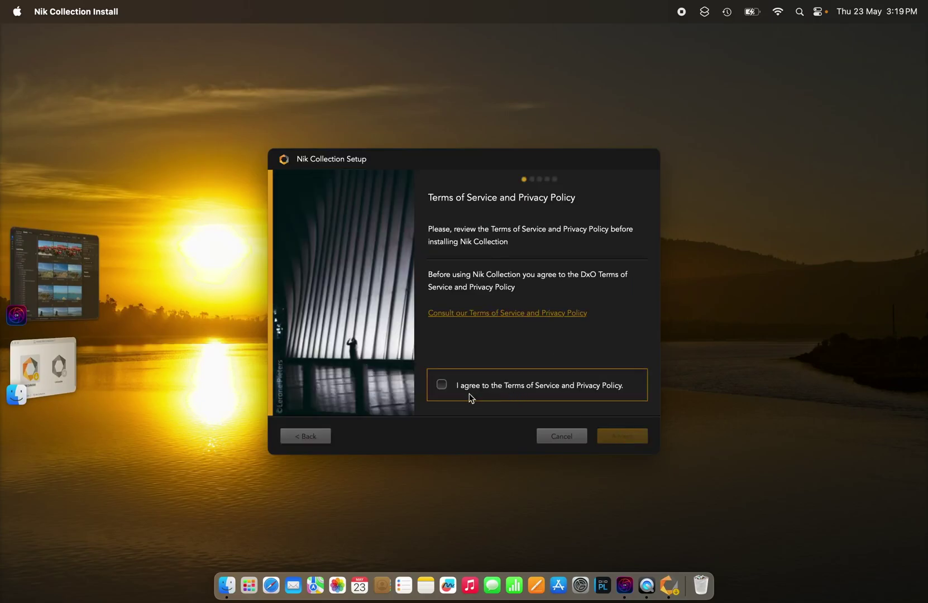
left_click(442, 385)
left_click(621, 435)
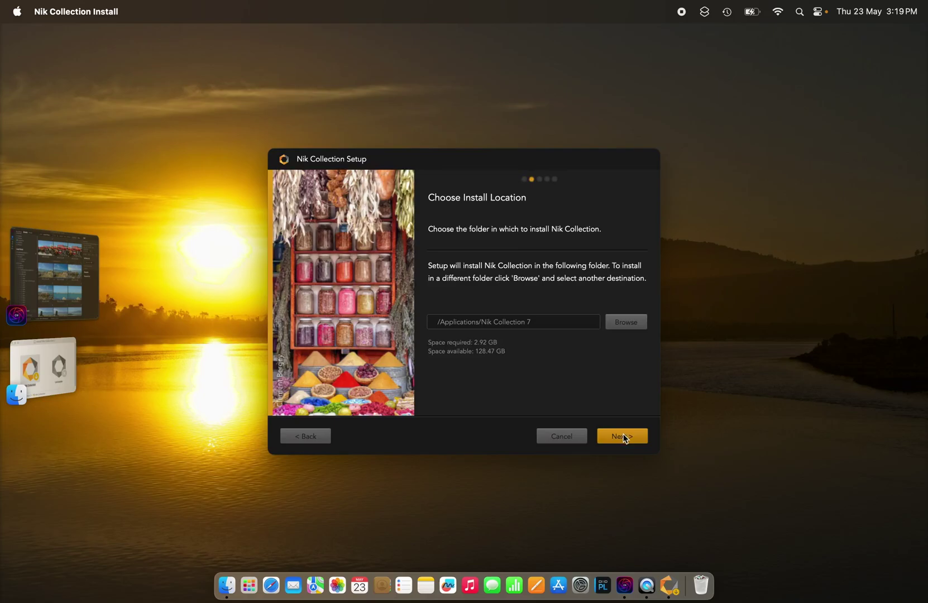
left_click(623, 436)
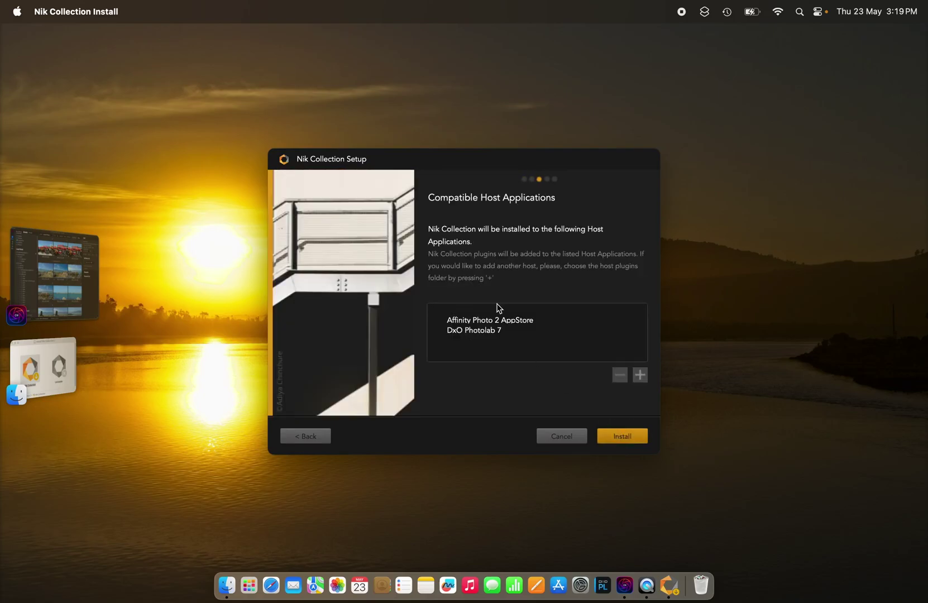
Add Library/Application Support/ON1/ON1 Photo RAW 2024/Plugins as a custom host folder
left_click(641, 376)
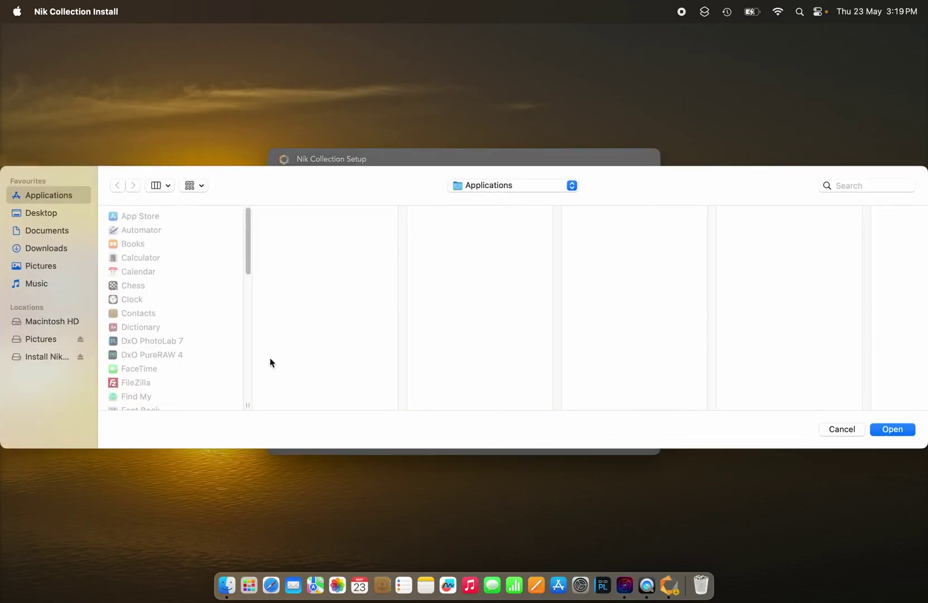
left_click(43, 323)
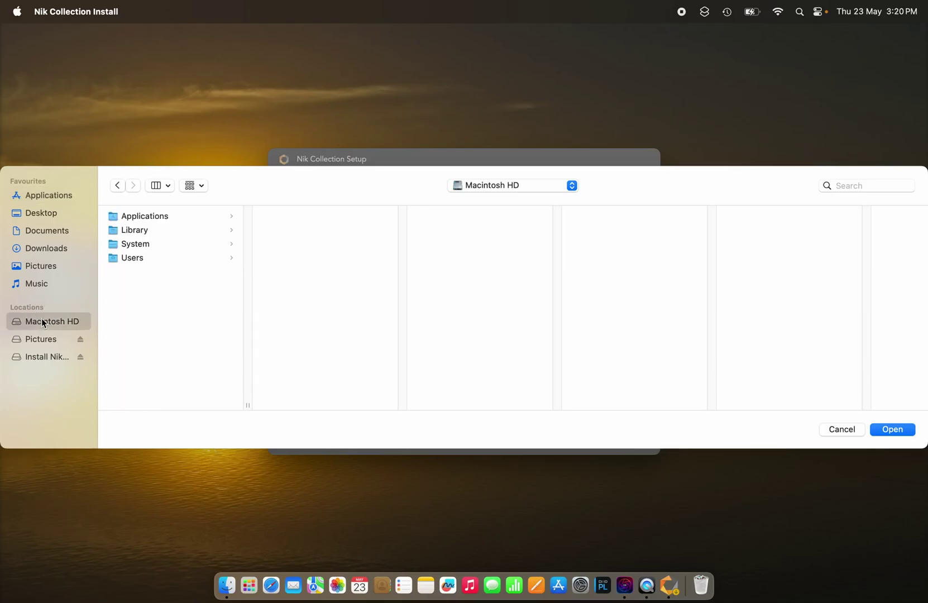
left_click(127, 232)
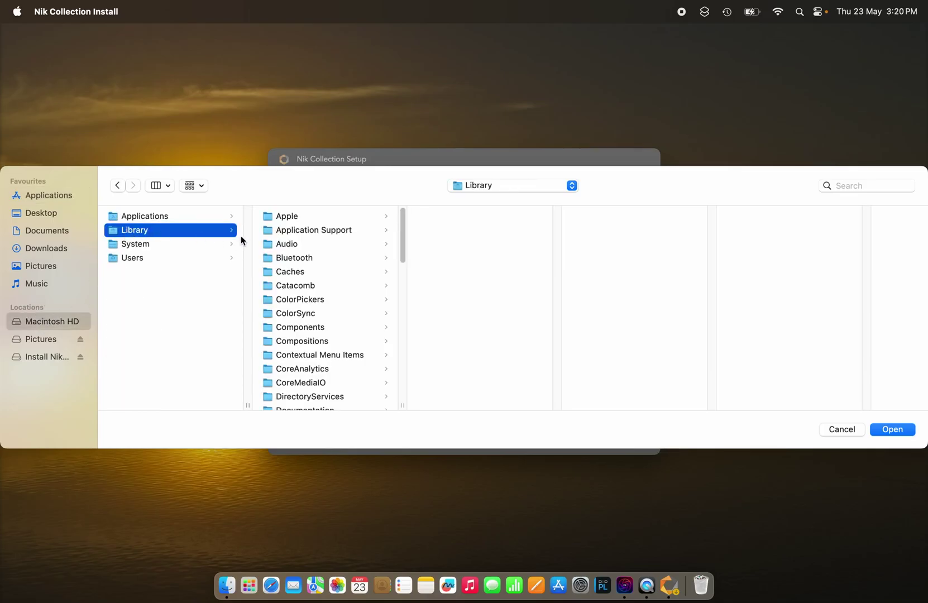
left_click(285, 234)
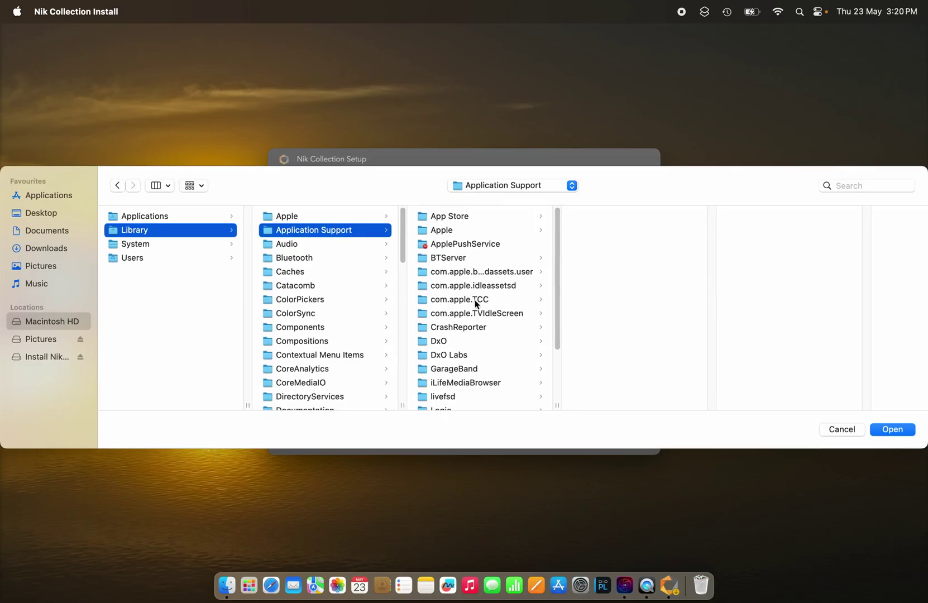
scroll(474, 301, "down", 3)
left_click(431, 355)
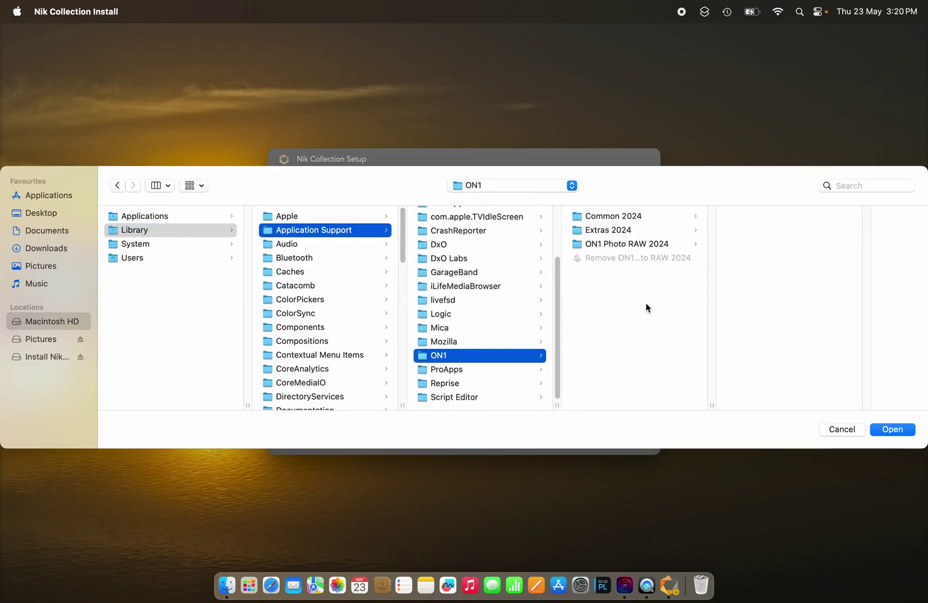
left_click(589, 245)
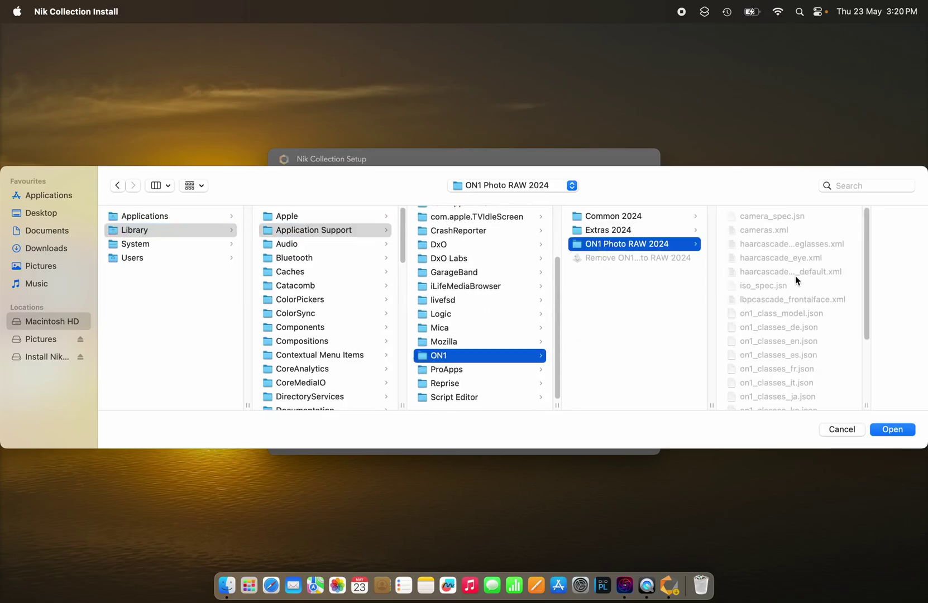
scroll(795, 276, "down", 5)
left_click(744, 356)
left_click(893, 429)
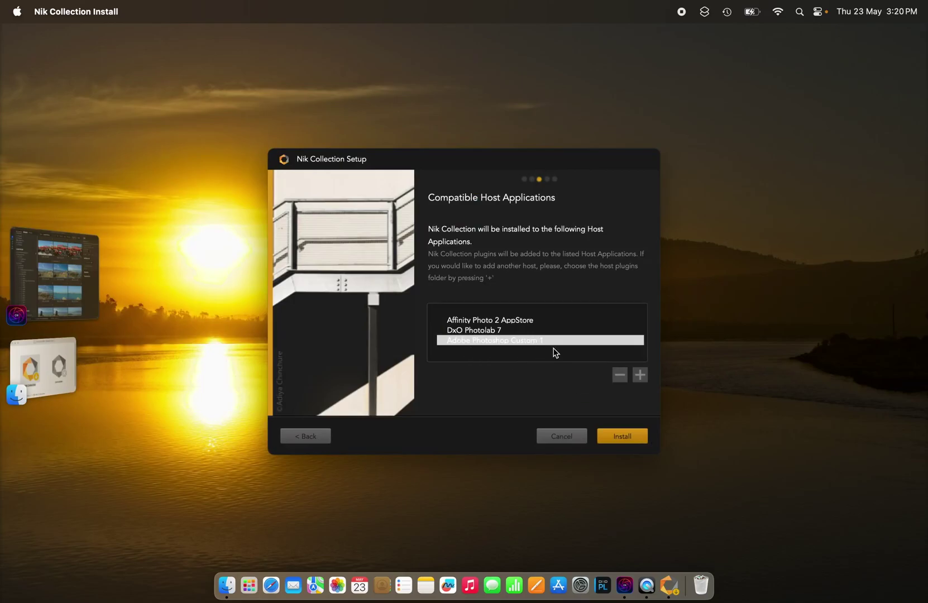
Start the Nik Collection installation and authorise it with the administrator password
left_click(623, 439)
type("*****")
key("Return")
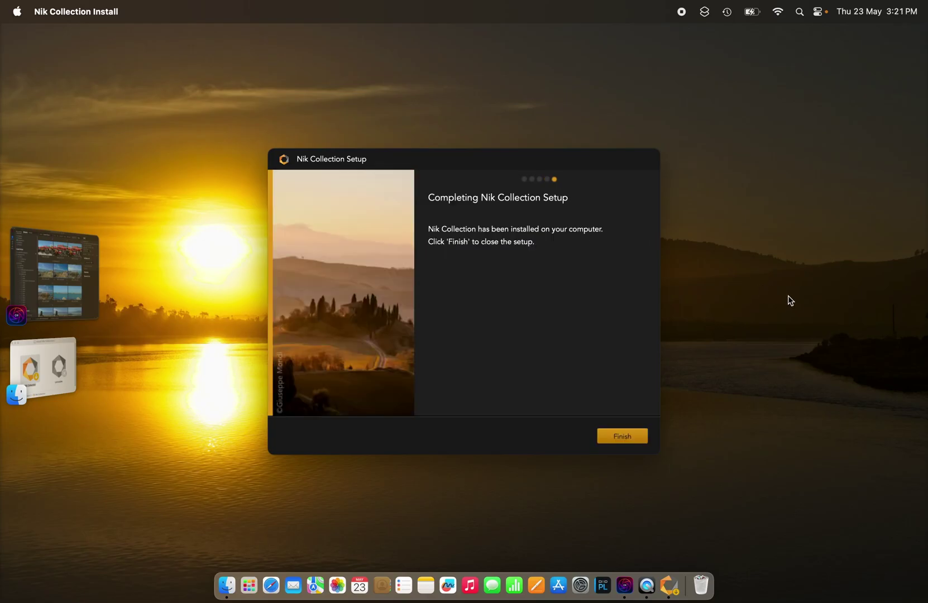
Finish the Nik installer and return to ON1's Plug-ins preferences
left_click(623, 437)
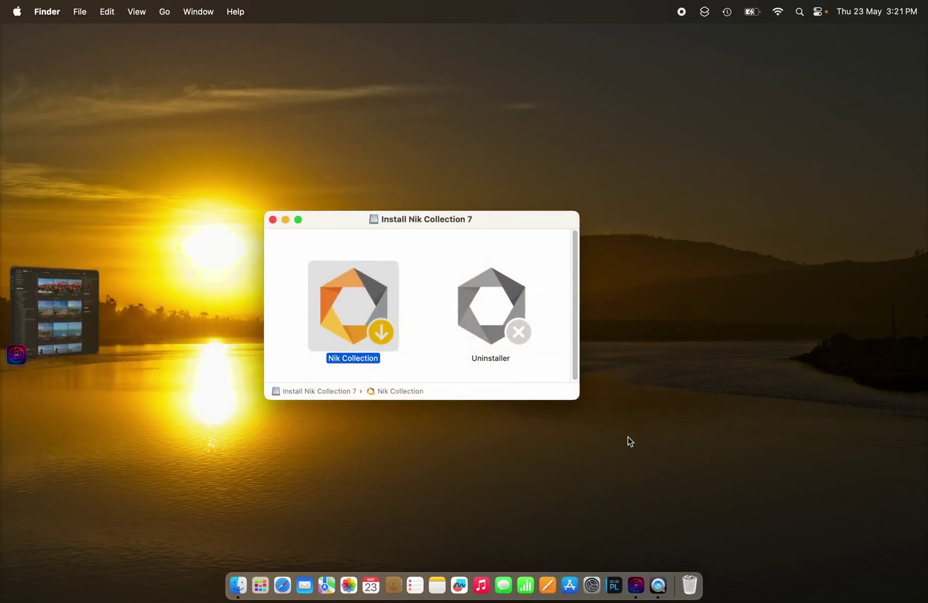
left_click(42, 295)
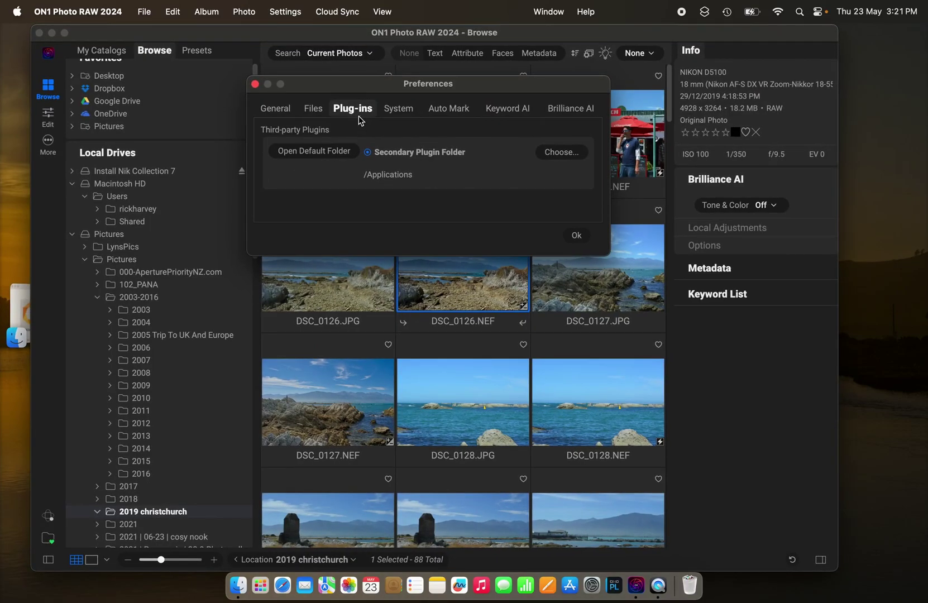
Choose Library/Application Support/ON1/ON1 Photo RAW 2024/Plugins as the secondary plug-in folder
left_click(560, 154)
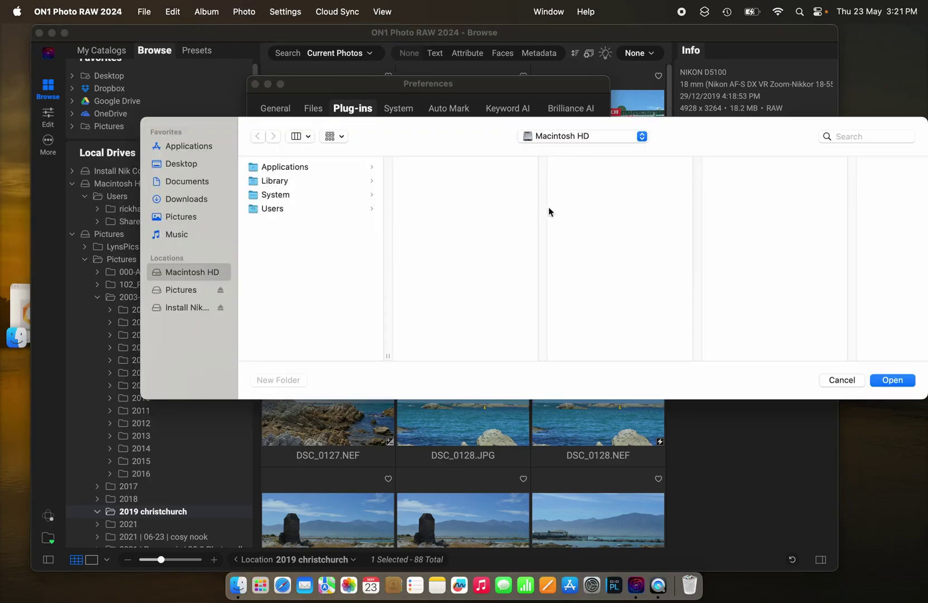
left_click(271, 182)
left_click(434, 181)
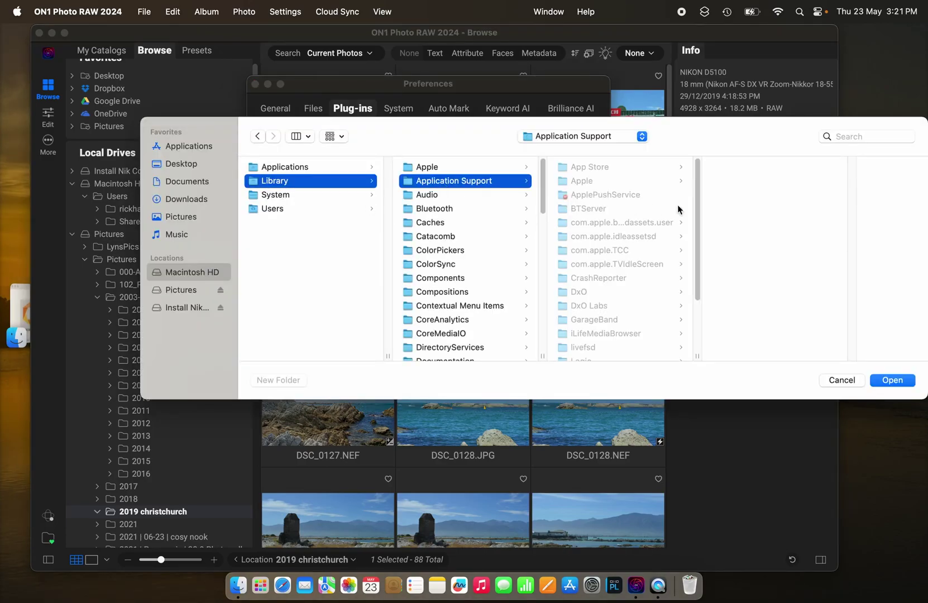
scroll(644, 221, "down", 5)
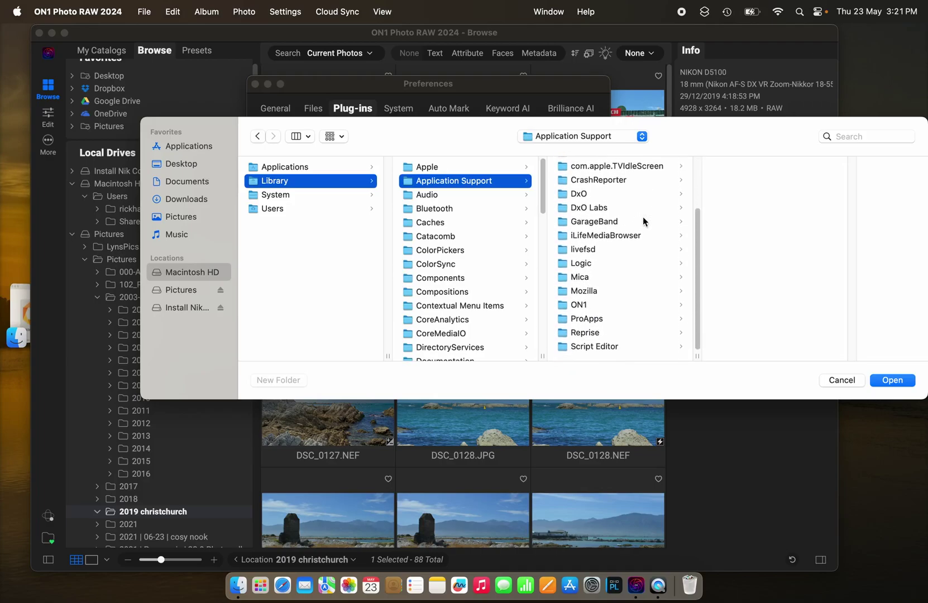
left_click(569, 306)
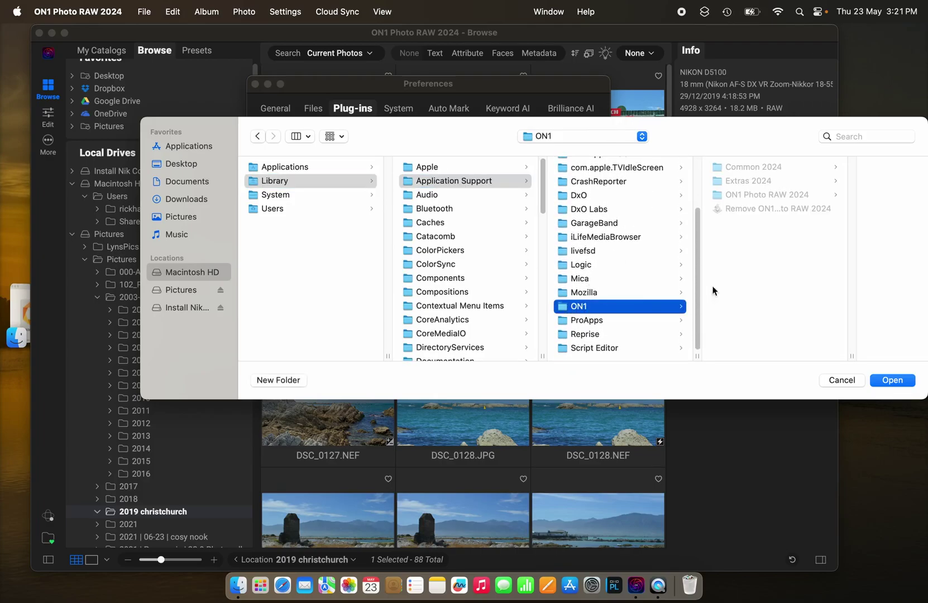
left_click(724, 196)
scroll(871, 225, "down", 3)
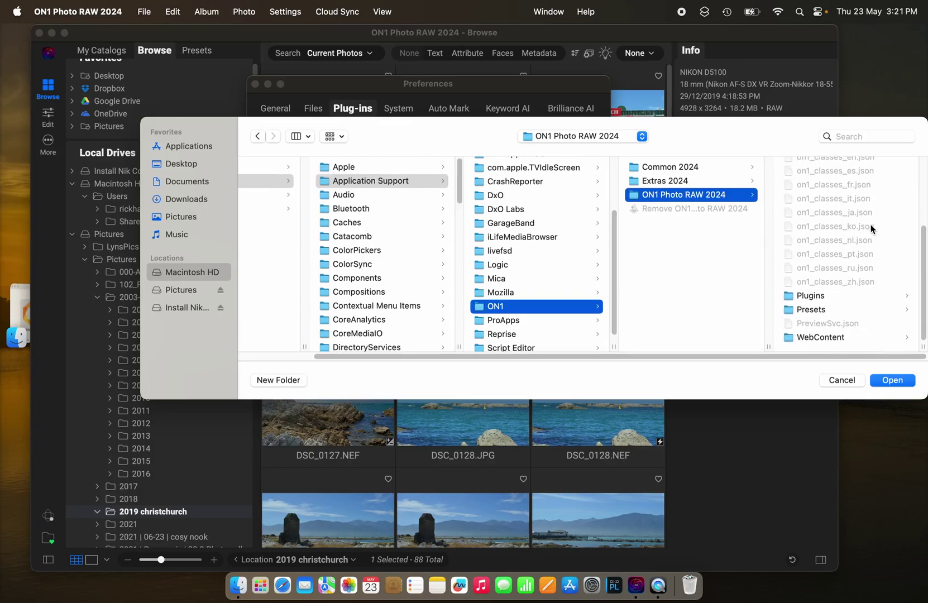
left_click(793, 297)
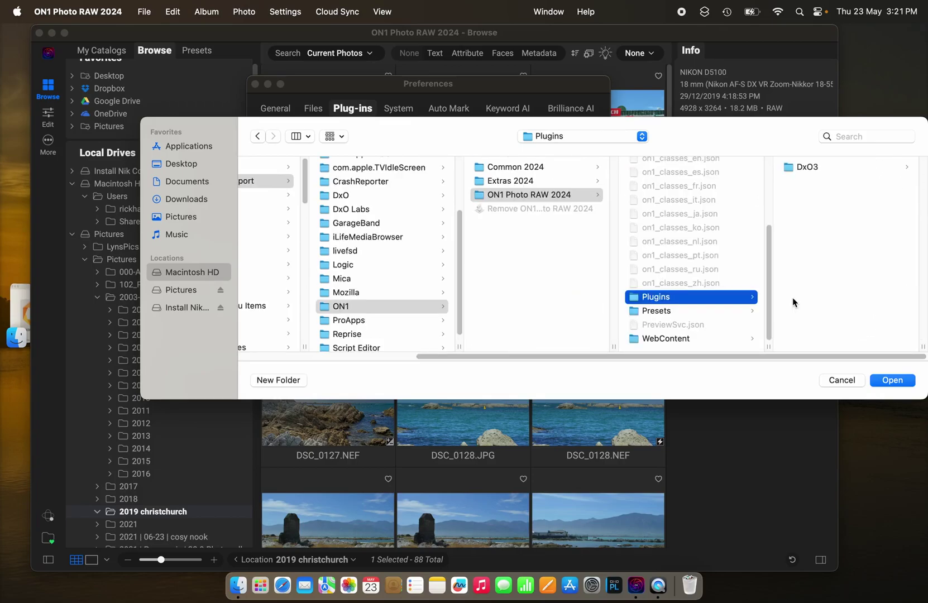
left_click(886, 380)
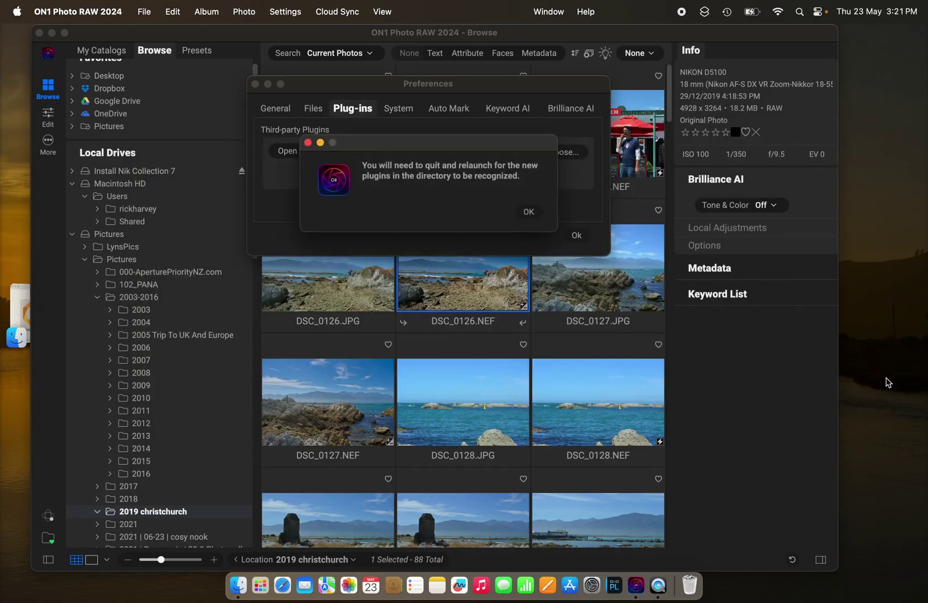
Accept the new preferences, then quit and relaunch ON1 Photo RAW 2024 from the Dock
left_click(535, 218)
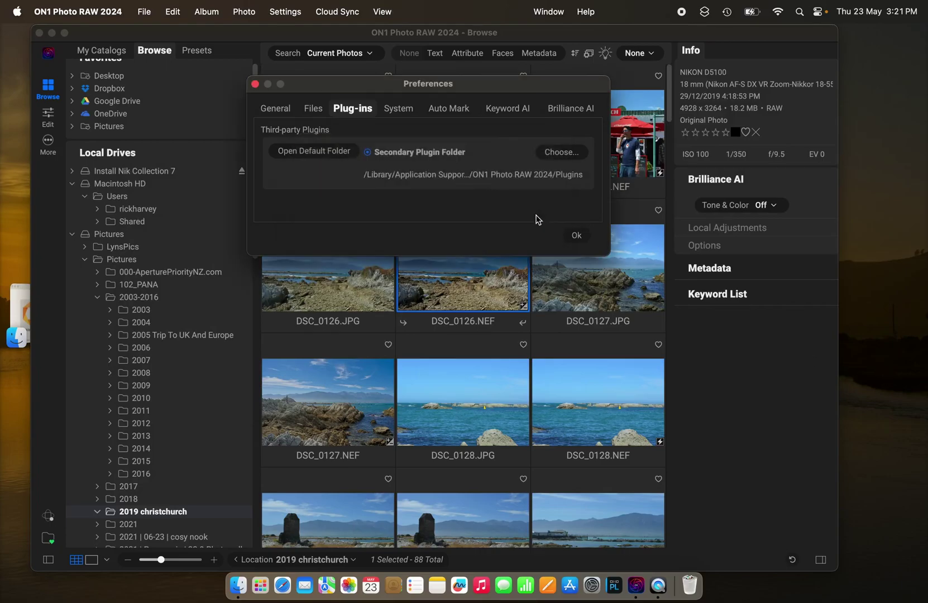
left_click(577, 235)
left_click(84, 11)
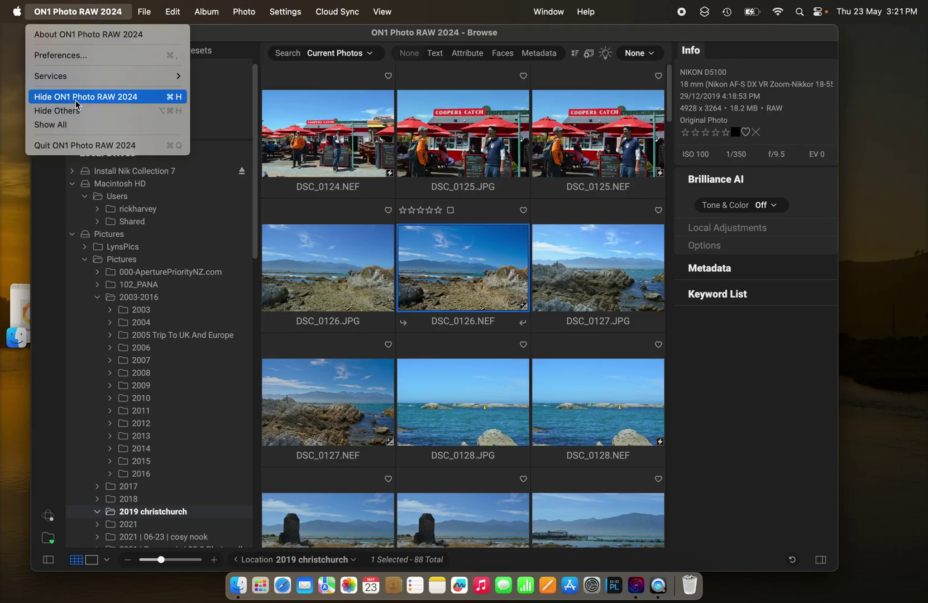
left_click(78, 144)
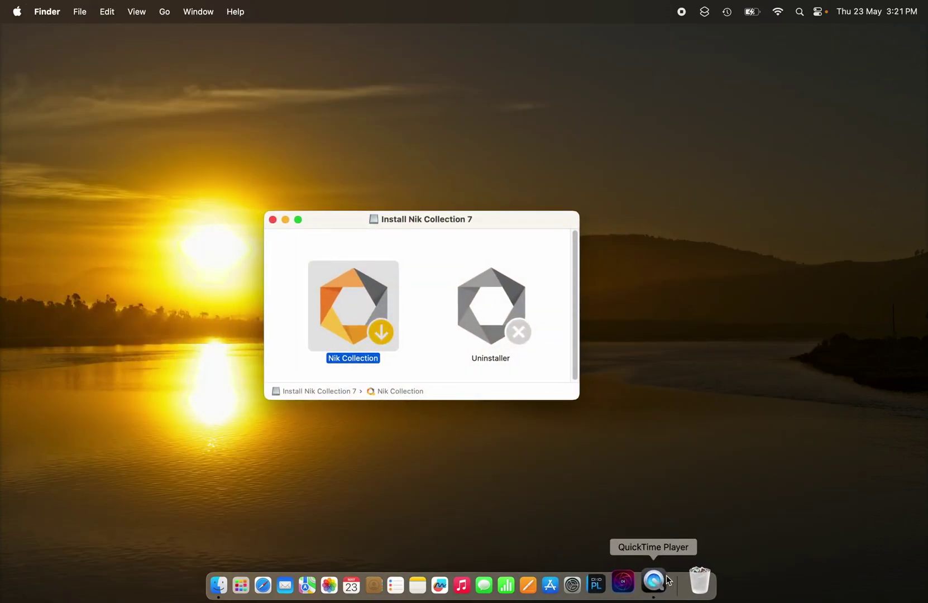
left_click(623, 582)
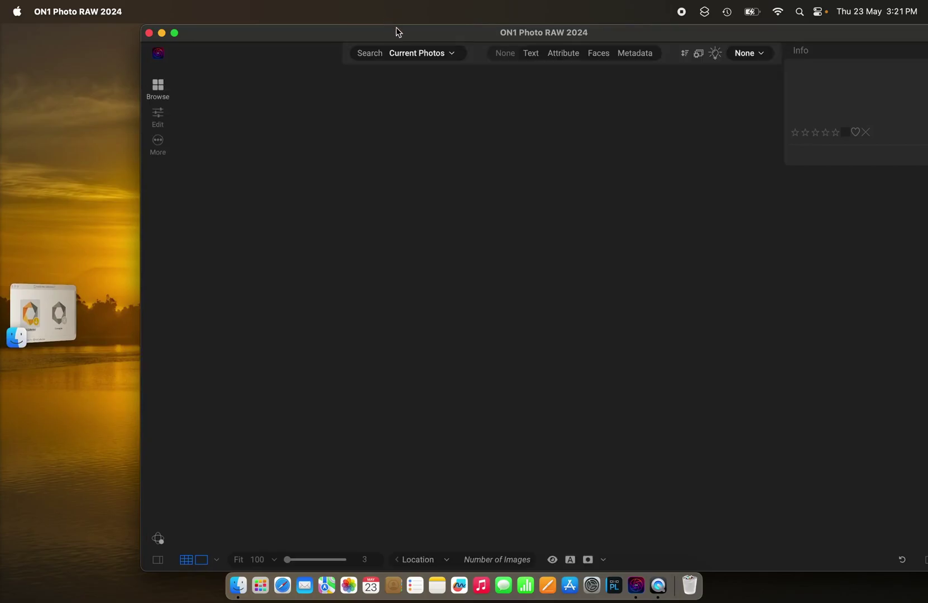
left_click_drag(395, 27, 322, 27)
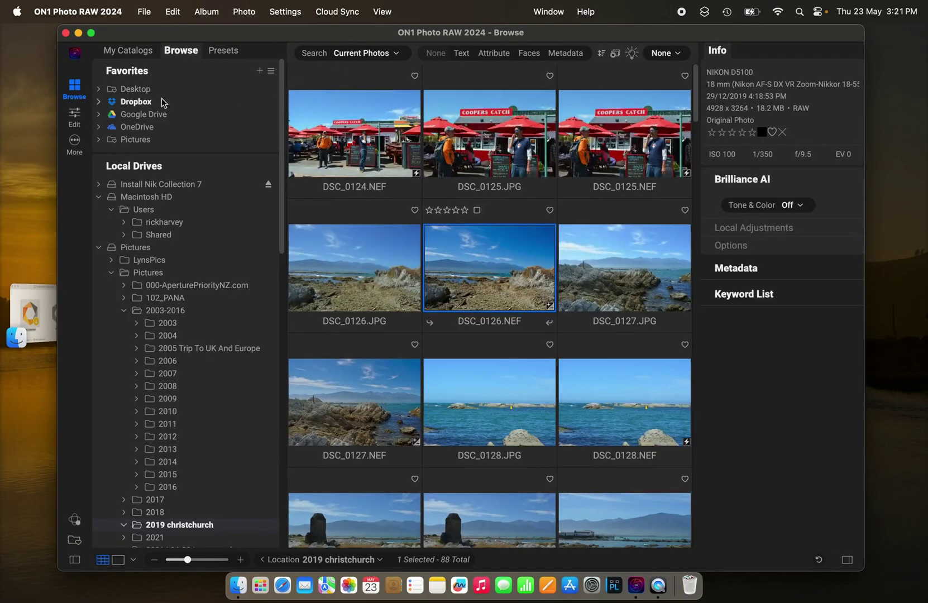
Open DSC_0126.NEF in the Edit module and reach Layer > Filters > Nik Collection 7
left_click(74, 116)
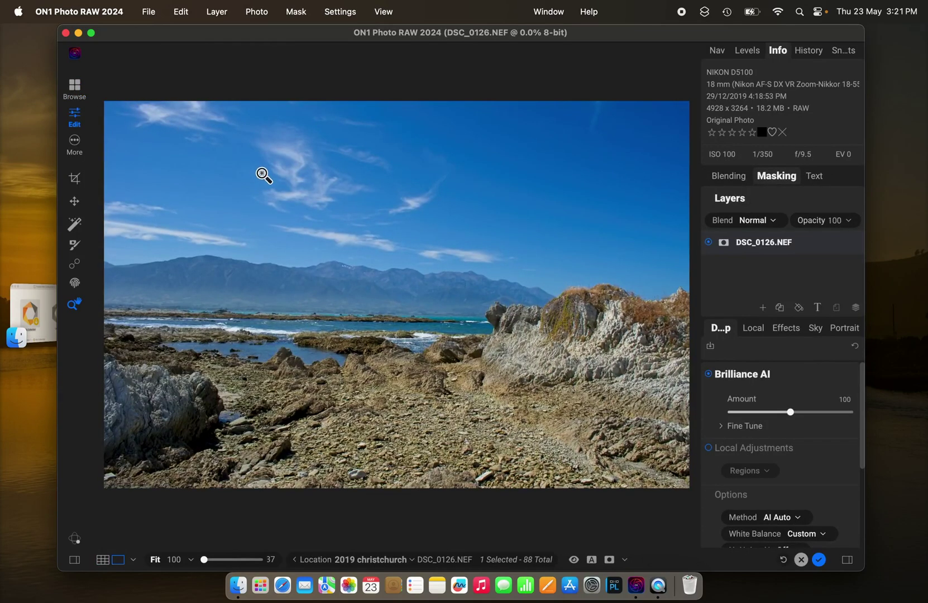
left_click(216, 12)
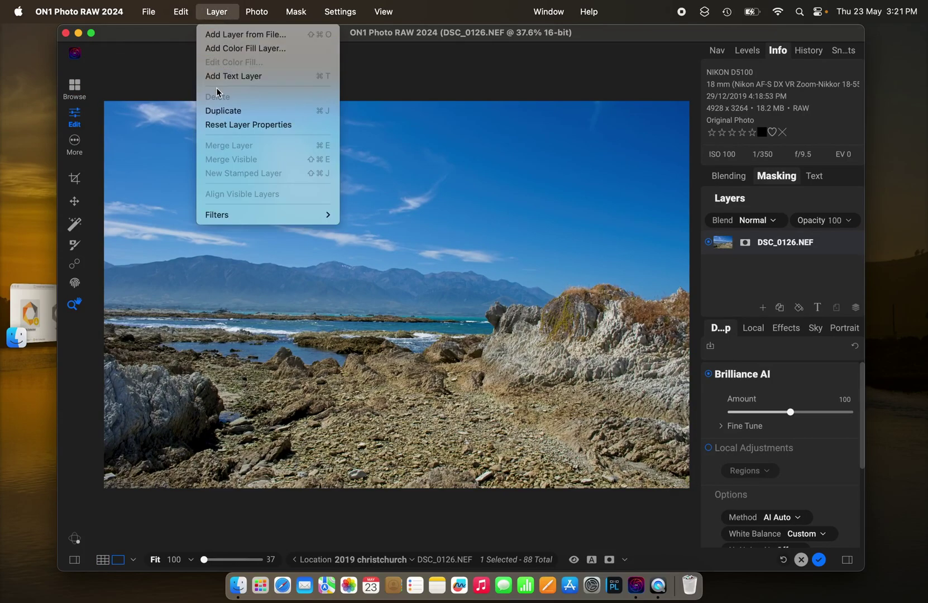
mouse_move(230, 218)
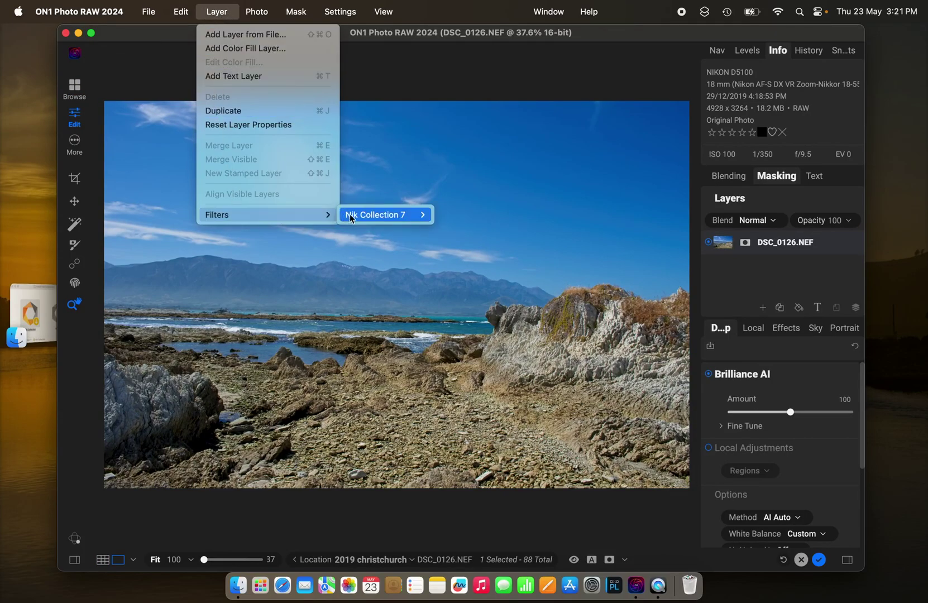
mouse_move(366, 219)
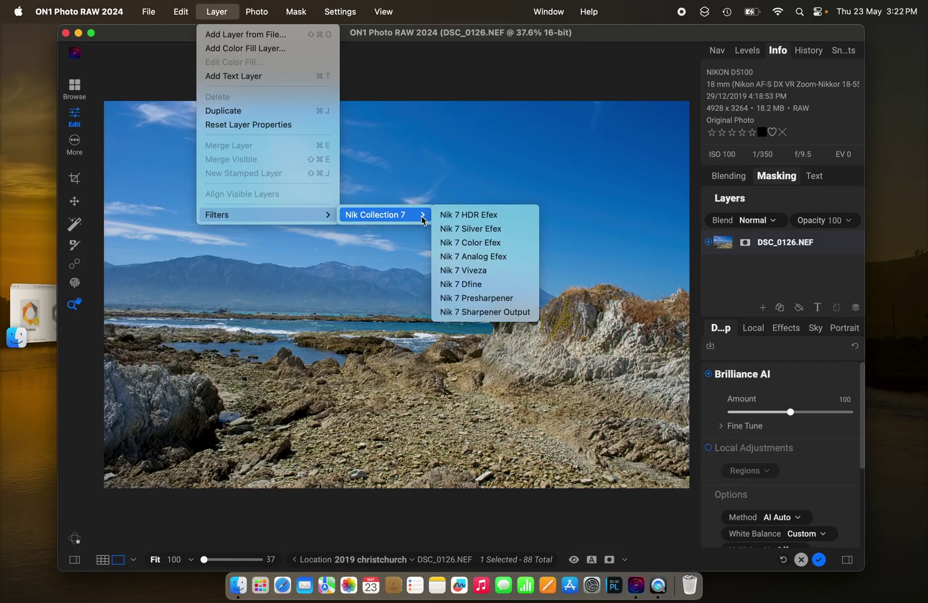
Send DSC_0126.NEF to Nik 7 Silver Efex and close the DxO Hub welcome window
left_click(470, 242)
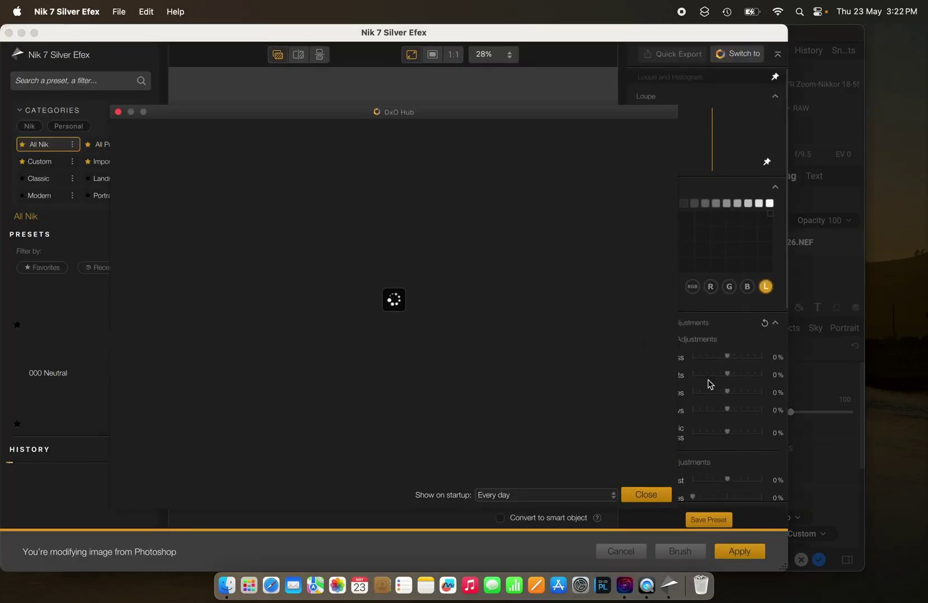
scroll(726, 224, "down", 10)
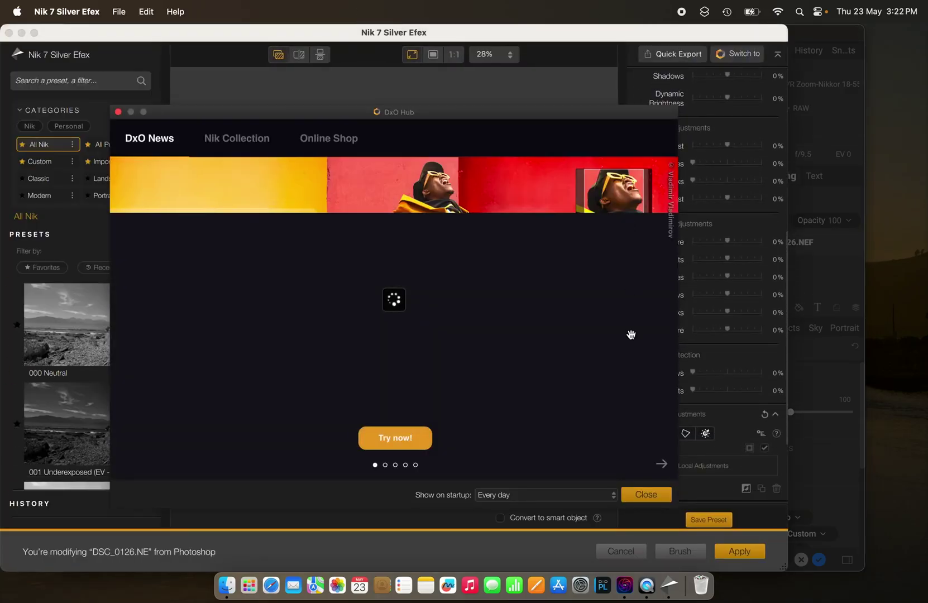
left_click(645, 496)
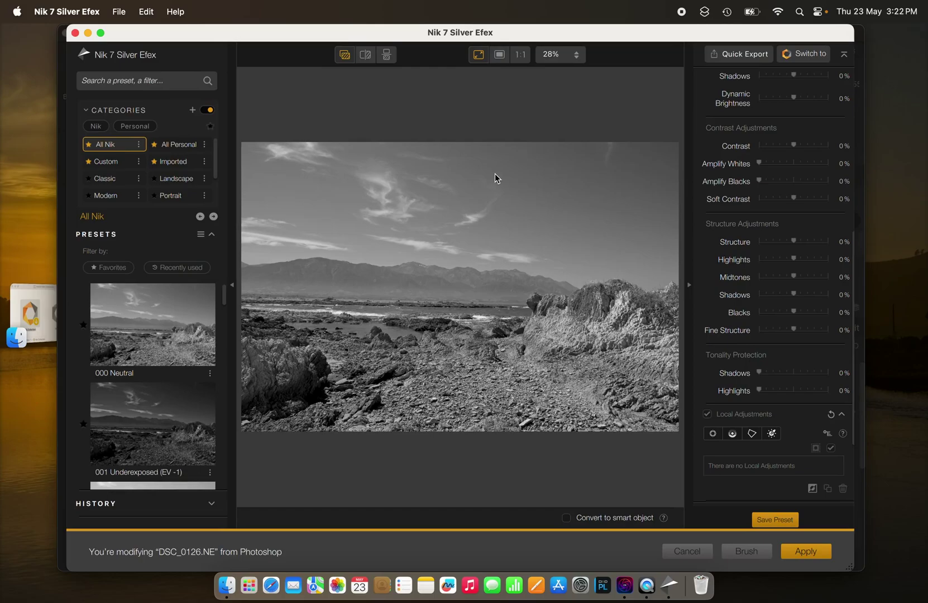
Apply the 001 Underexposed (EV -1) preset, replacing current settings, and send the result back to ON1
left_click(107, 451)
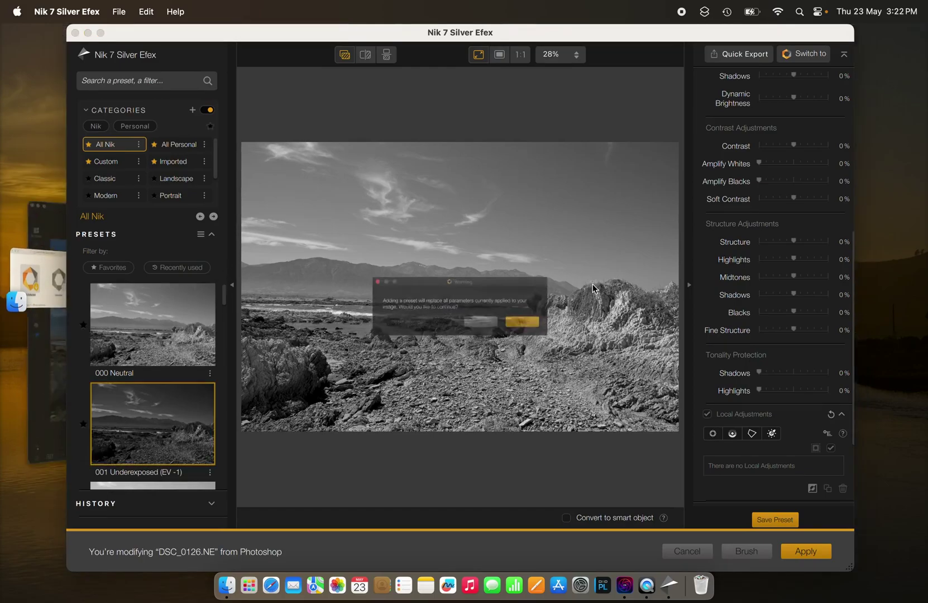
left_click(559, 332)
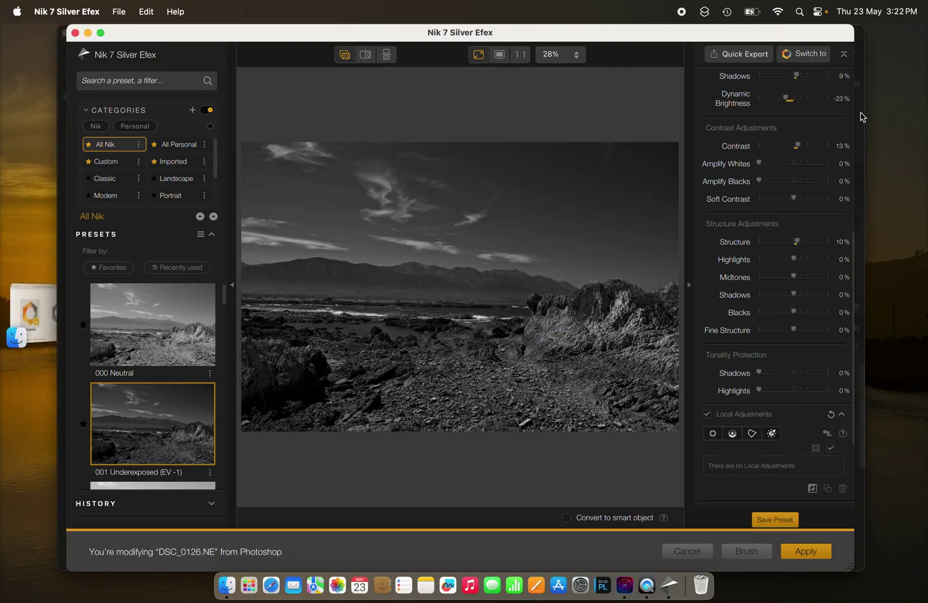
left_click(805, 553)
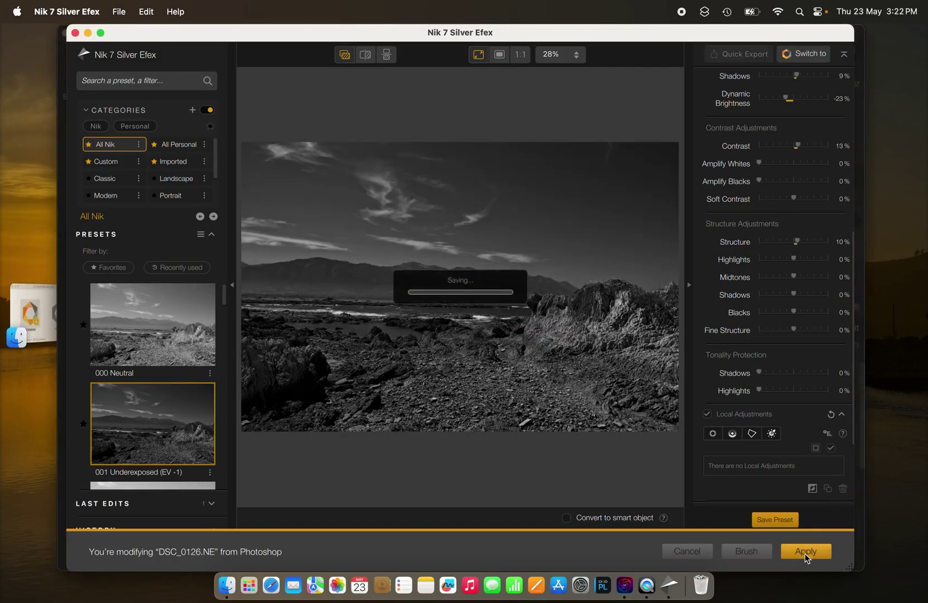